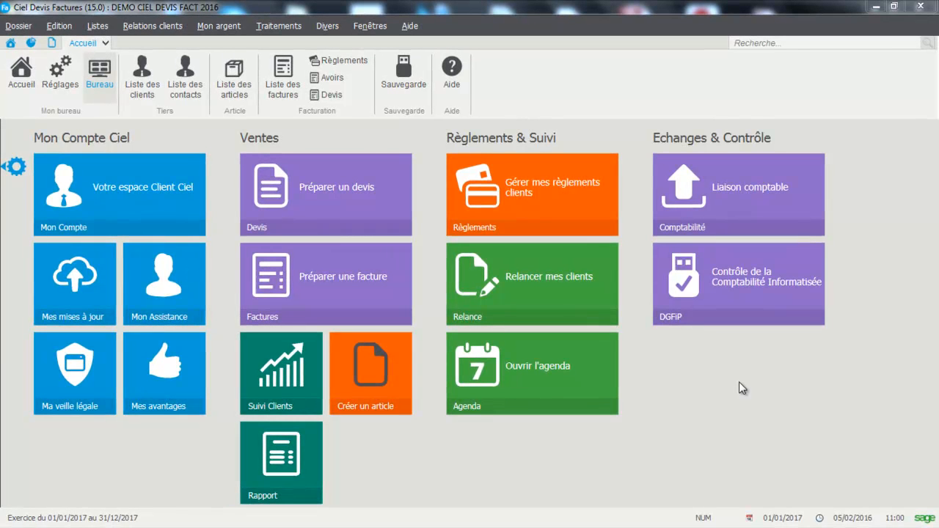
Step: Open the accounting link settings, setting the transfer destination to Ciel compta and the company to demo ciel compta 2016
{"action": "left_click", "coordinate": [268, 25]}
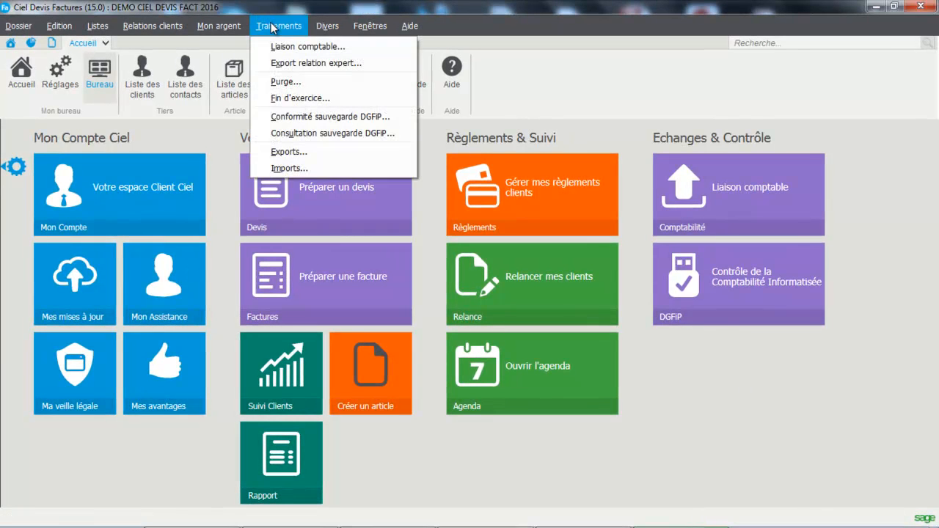
{"action": "left_click", "coordinate": [273, 49]}
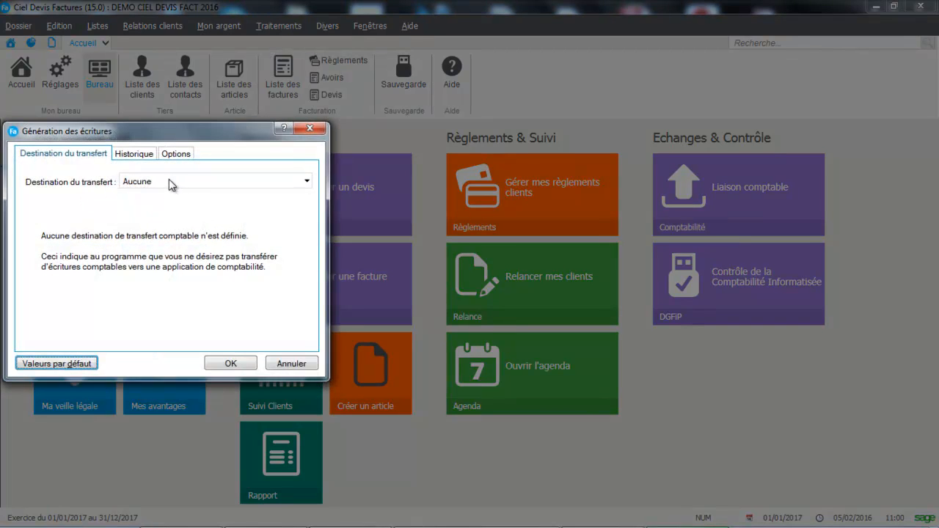
{"action": "left_click", "coordinate": [303, 181]}
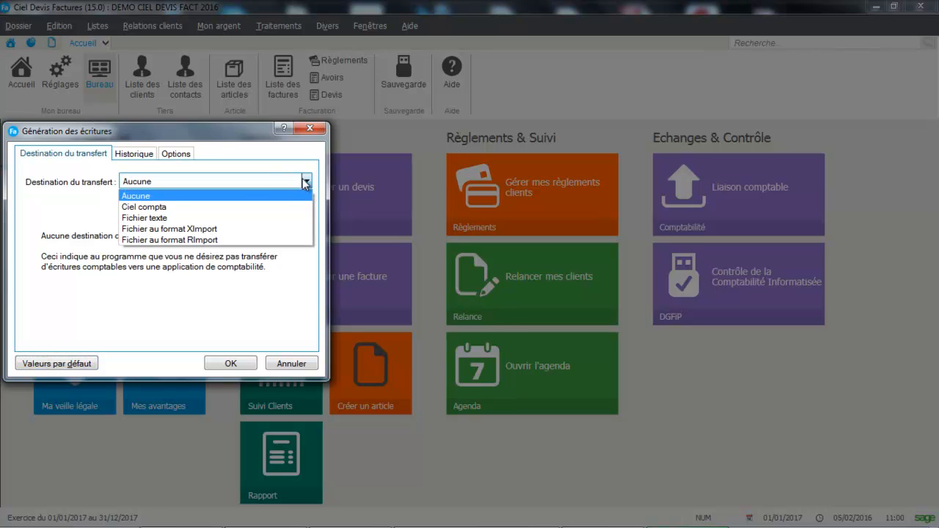
{"action": "left_click", "coordinate": [195, 207]}
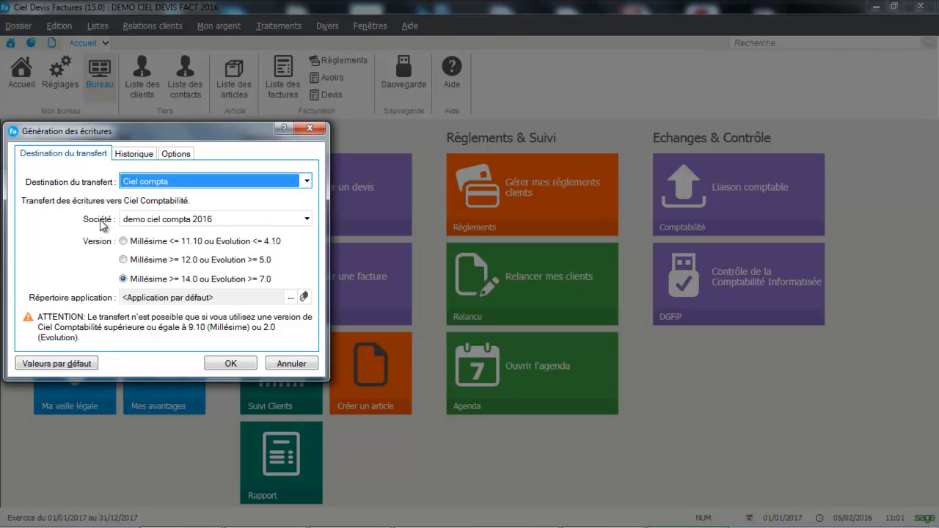
{"action": "left_click", "coordinate": [306, 218]}
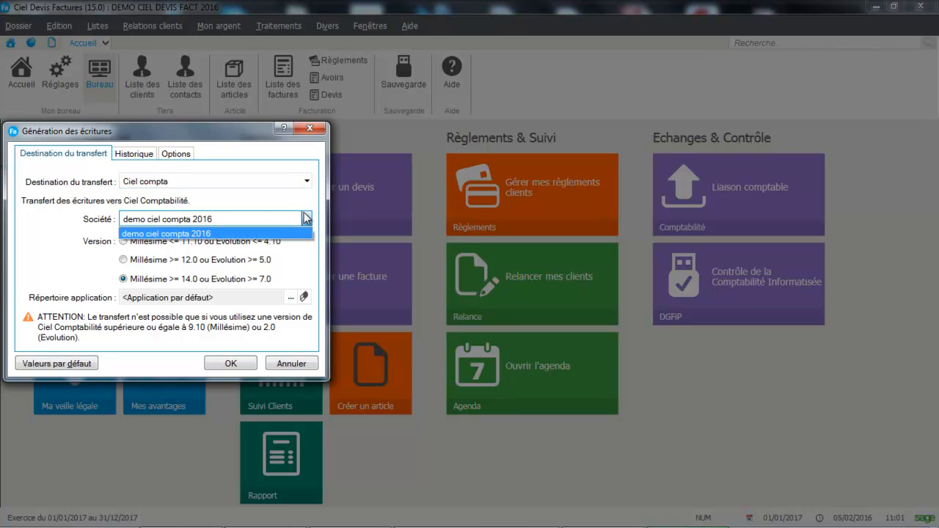
{"action": "left_click", "coordinate": [278, 231]}
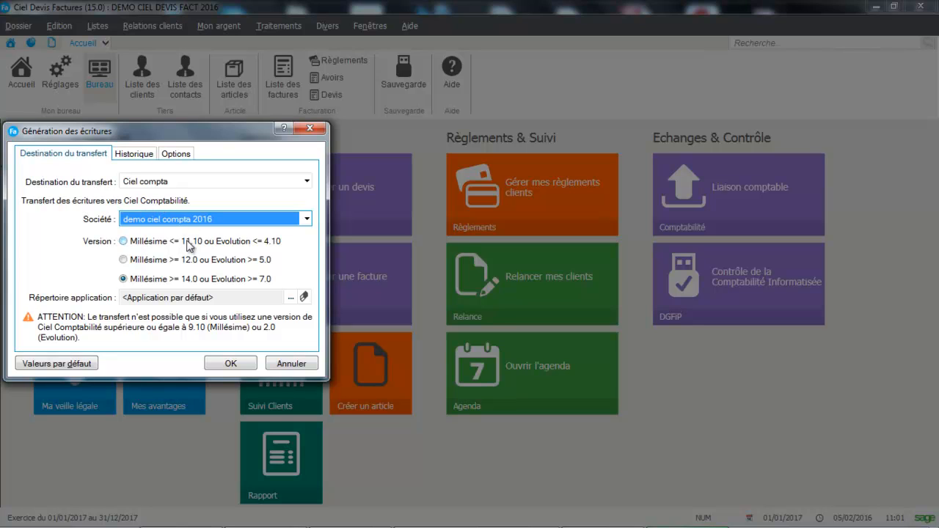
Step: Change the transfer destination to Fichier texte and review the history and option settings for generating entries
{"action": "left_click", "coordinate": [307, 182]}
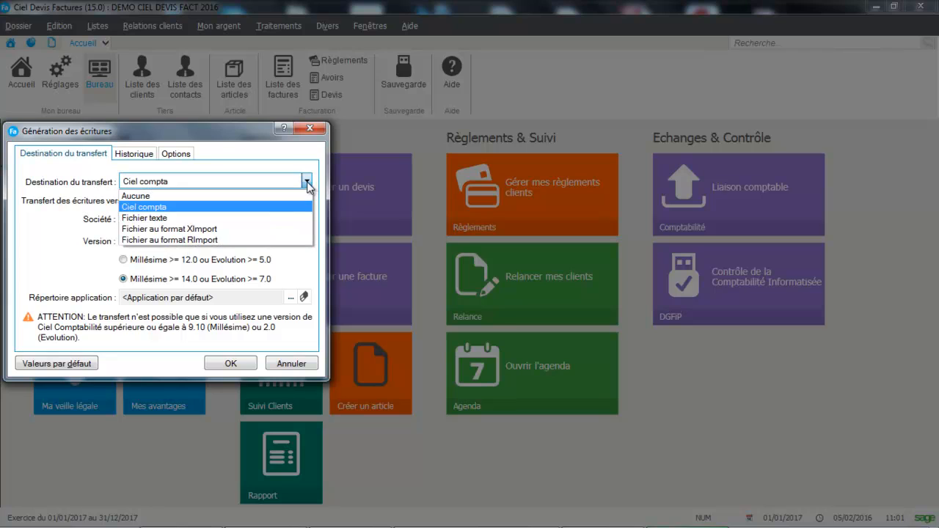
{"action": "left_click", "coordinate": [207, 221]}
{"action": "left_click", "coordinate": [207, 218]}
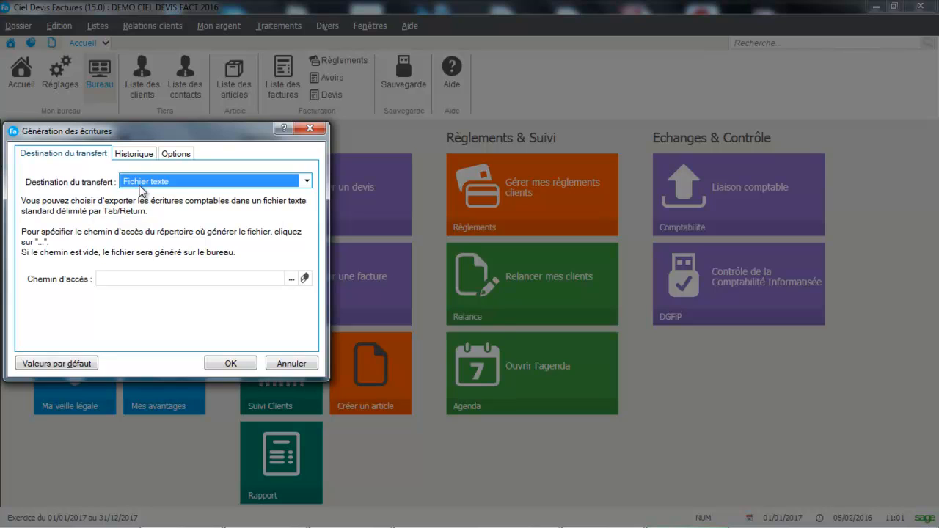
{"action": "left_click", "coordinate": [139, 155]}
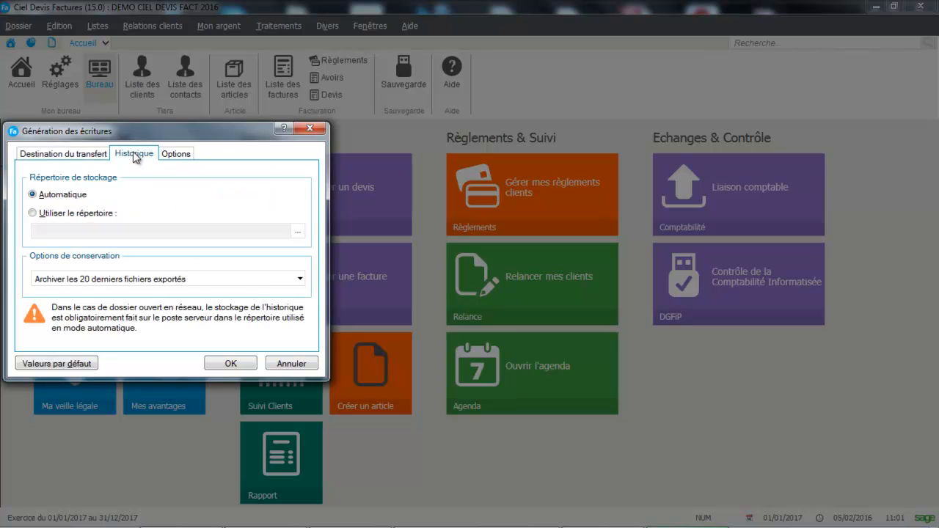
{"action": "left_click", "coordinate": [170, 157]}
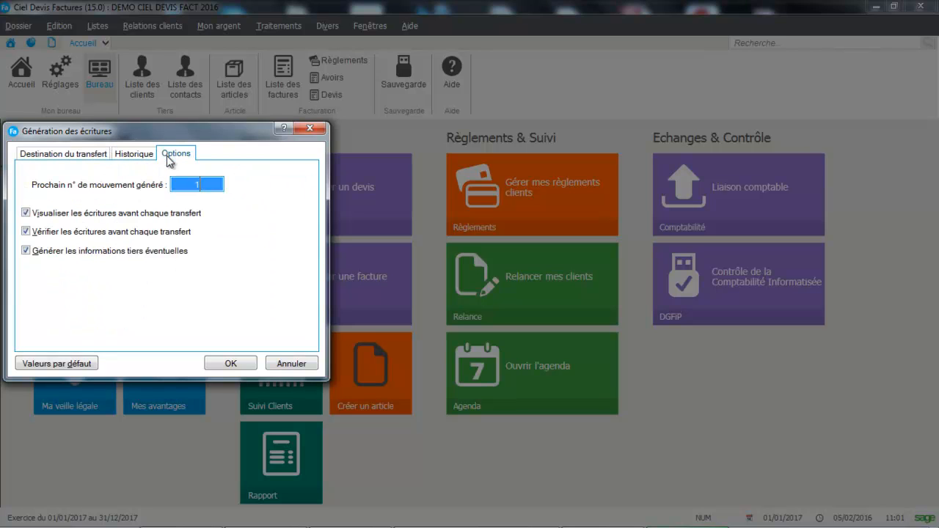
{"action": "left_click", "coordinate": [82, 157]}
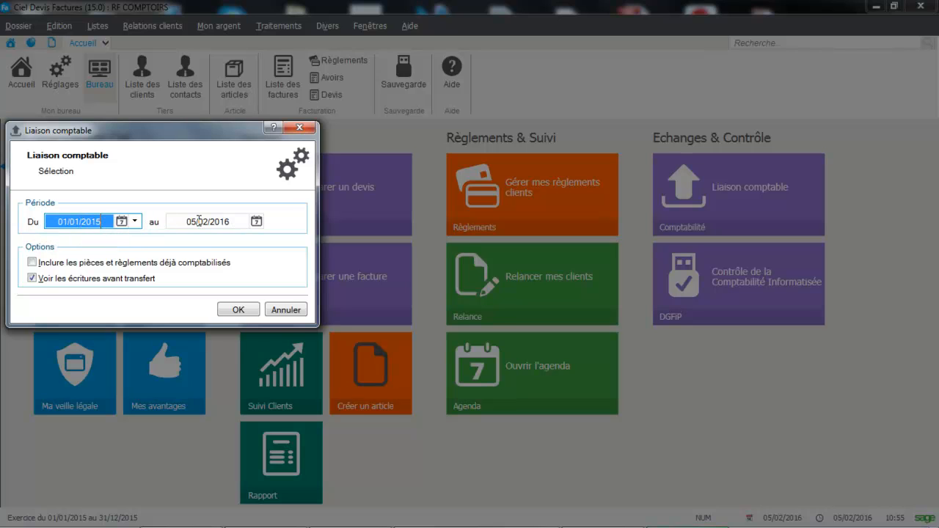
Step: Set the end date of the accounting link period to 31/12/2015
{"action": "left_click", "coordinate": [257, 222]}
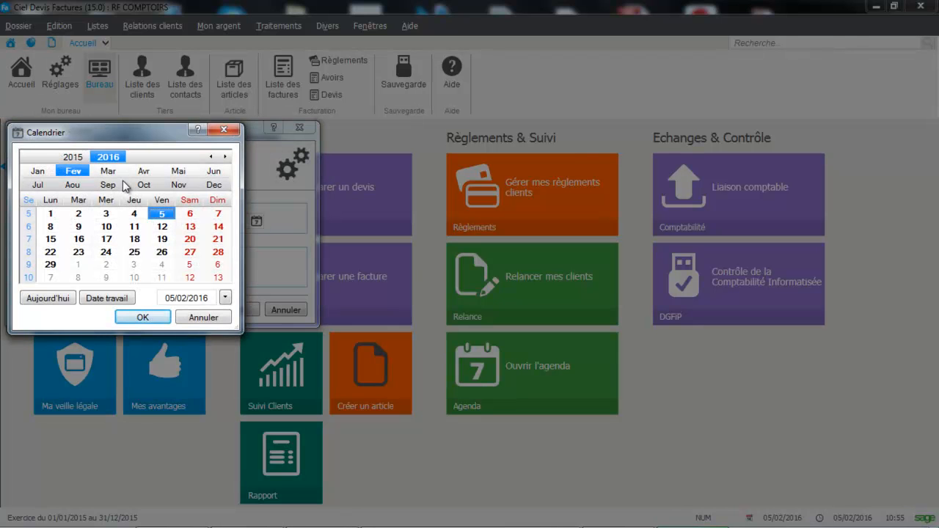
{"action": "left_click", "coordinate": [76, 159]}
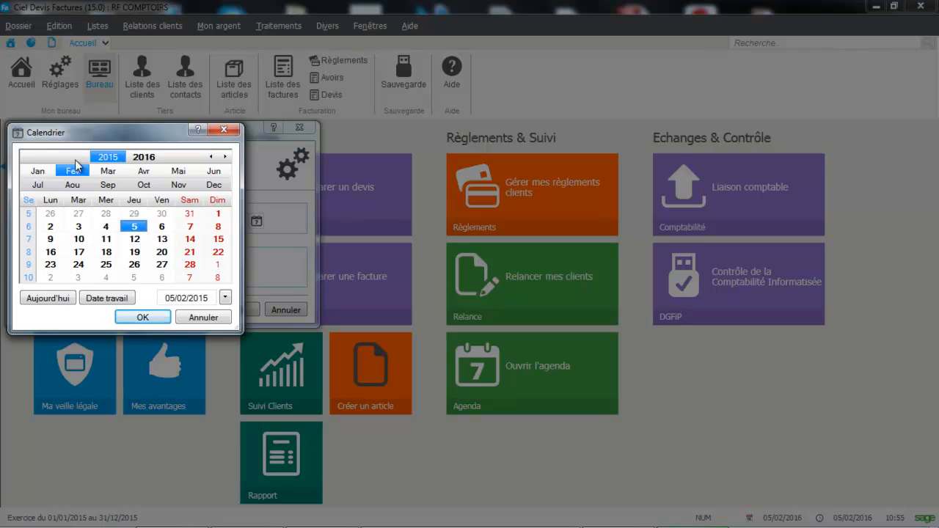
{"action": "left_click", "coordinate": [214, 185]}
{"action": "left_click", "coordinate": [134, 264]}
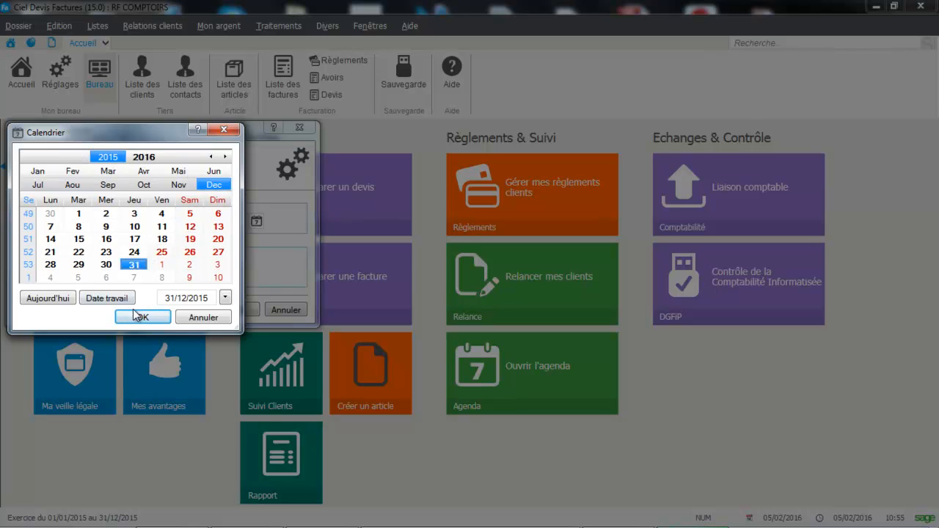
{"action": "left_click", "coordinate": [140, 317]}
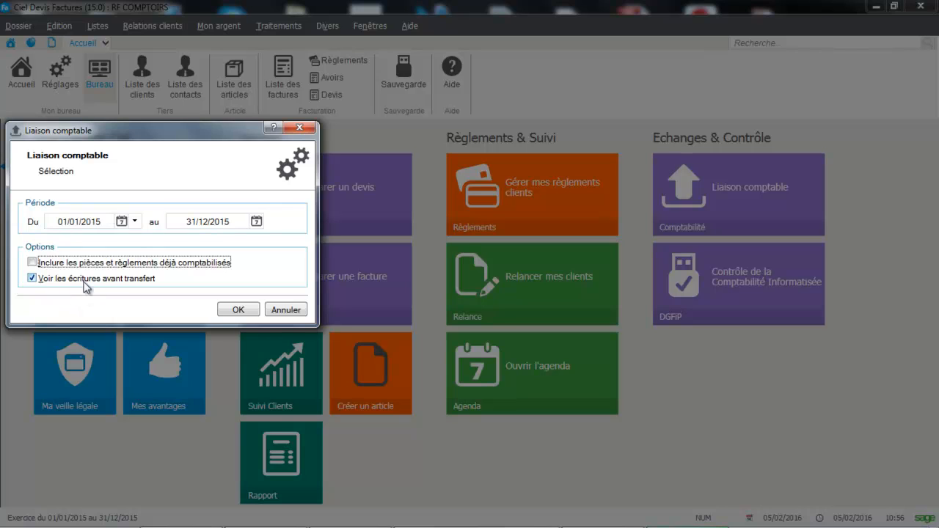
Step: Generate the entries for the chosen period and maximize the list of entries to transfer
{"action": "left_click", "coordinate": [238, 310]}
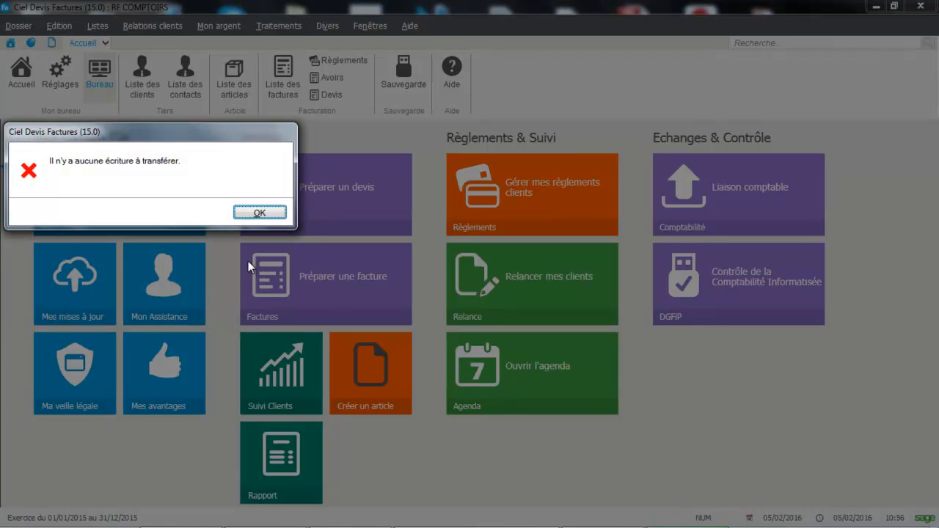
{"action": "key", "text": "Return"}
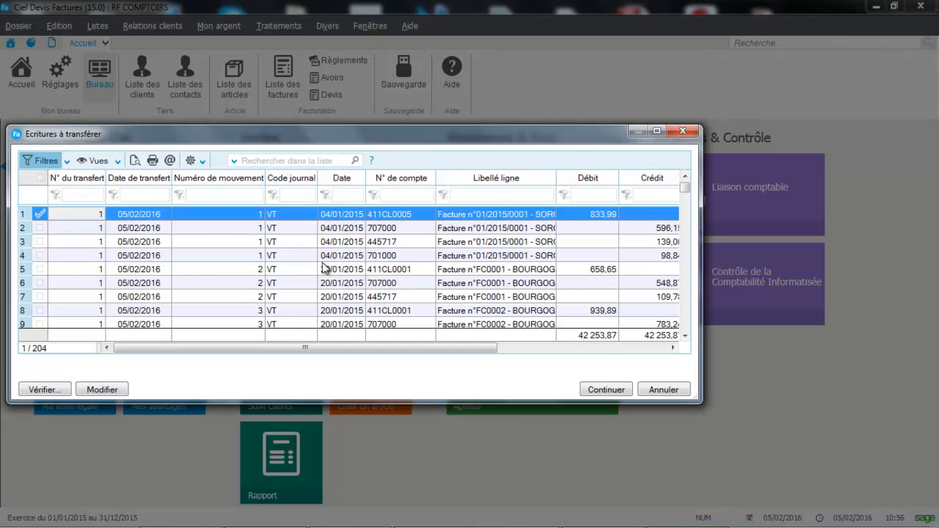
{"action": "left_click", "coordinate": [657, 130]}
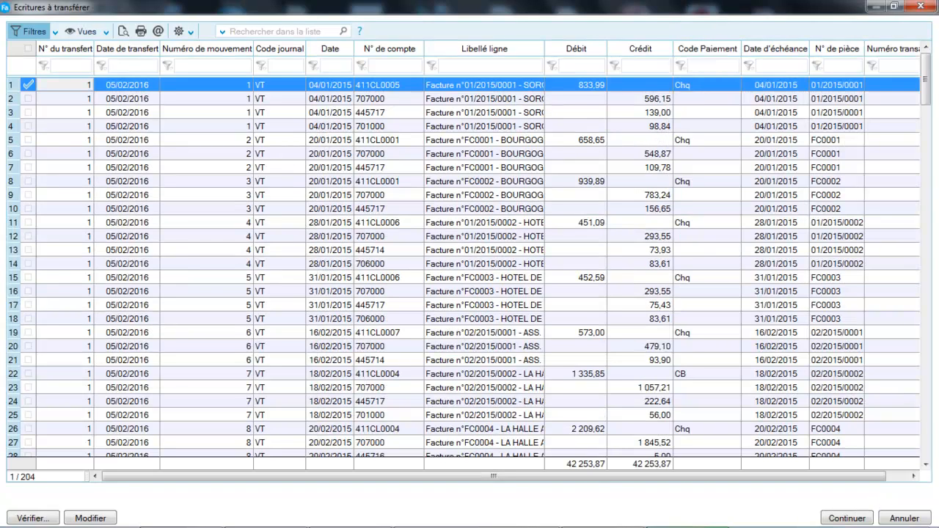
Step: Enable modification of the entries to transfer, and continue the transfer while saving the modifications
{"action": "left_click", "coordinate": [367, 100]}
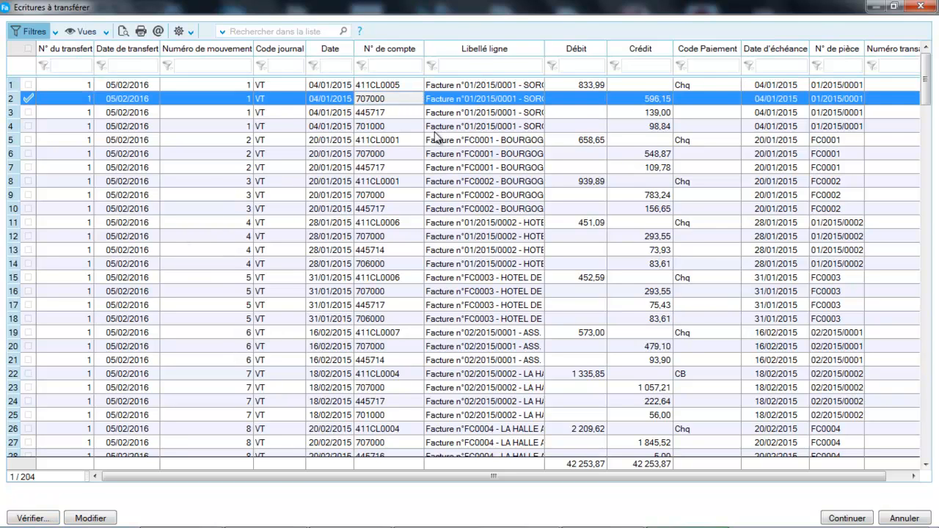
{"action": "left_click", "coordinate": [84, 517]}
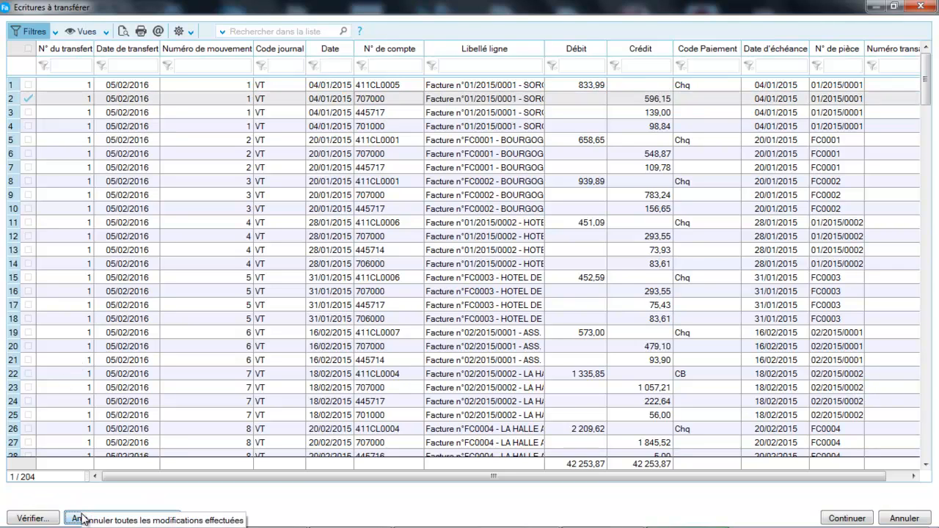
{"action": "left_click", "coordinate": [376, 98]}
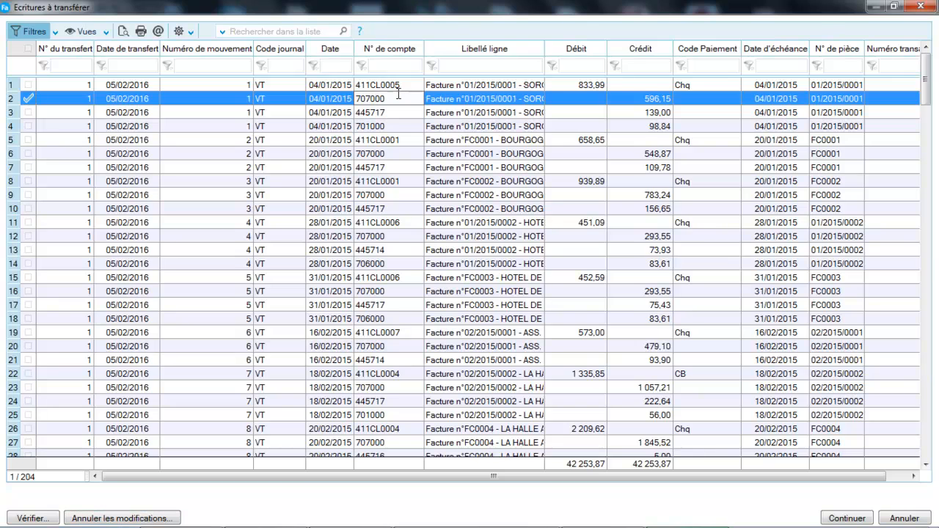
{"action": "key", "text": "Escape"}
{"action": "left_click", "coordinate": [360, 142]}
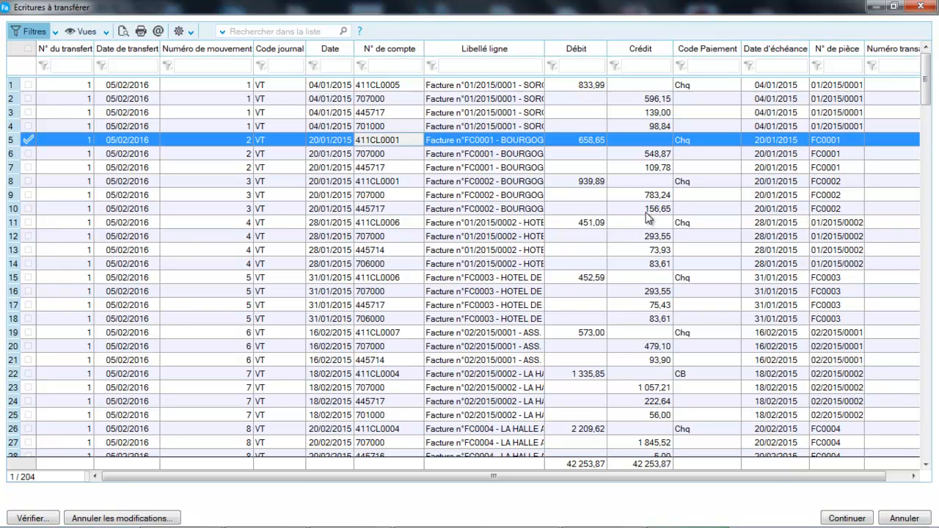
{"action": "left_click", "coordinate": [839, 519]}
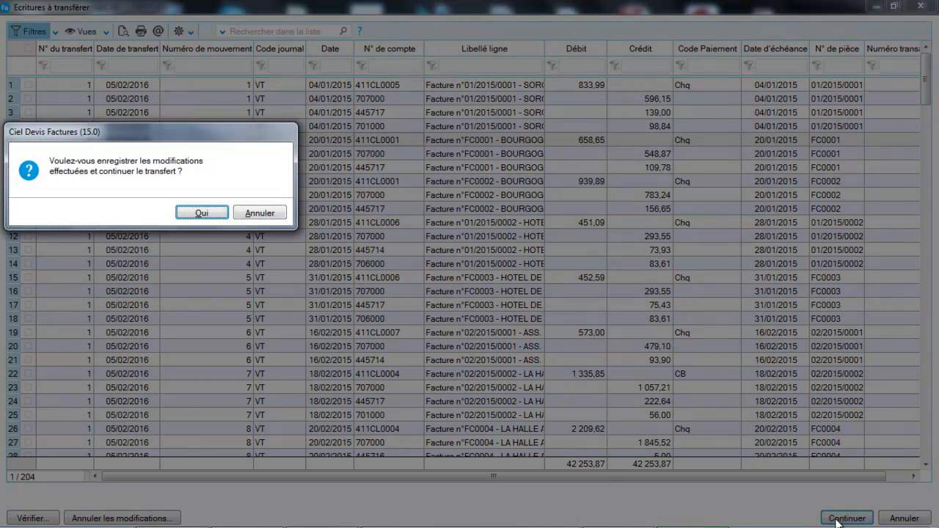
{"action": "left_click", "coordinate": [202, 213]}
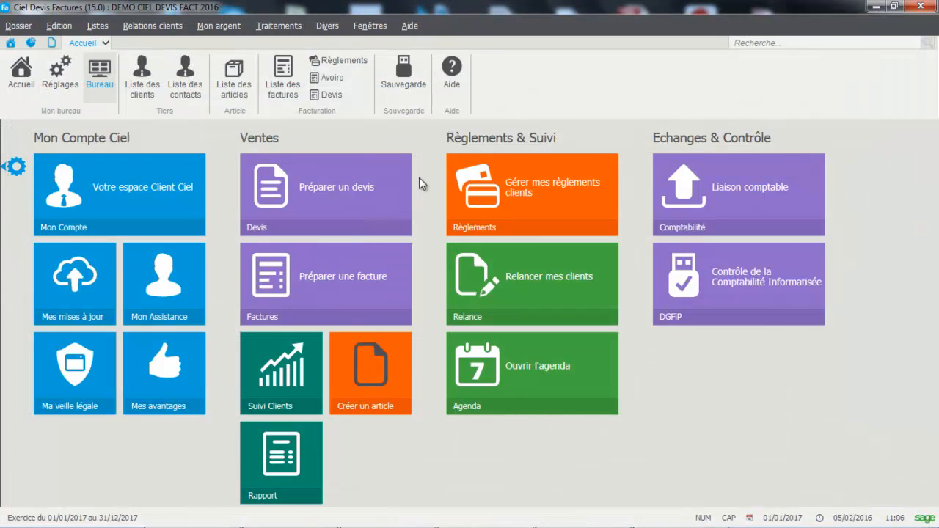
Step: Open the Transfert text file from the desktop to examine its entries, and switch back to Ciel Devis Factures
{"action": "left_click", "coordinate": [876, 7]}
{"action": "double_click", "coordinate": [769, 265]}
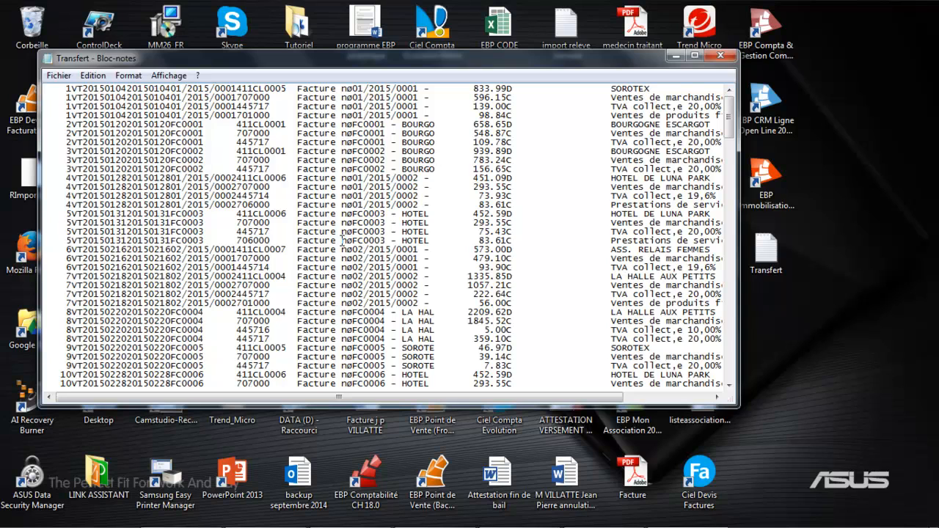
{"action": "mouse_move", "coordinate": [381, 526]}
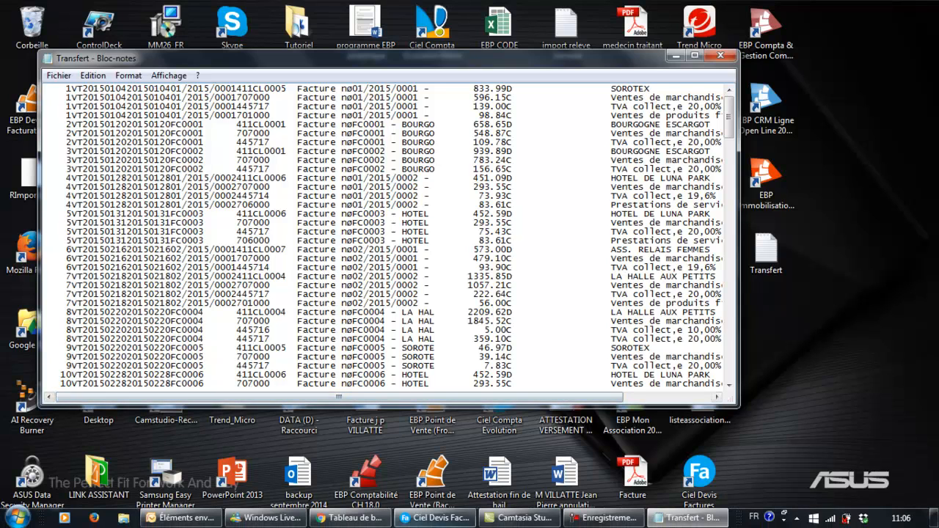
{"action": "left_click", "coordinate": [430, 518]}
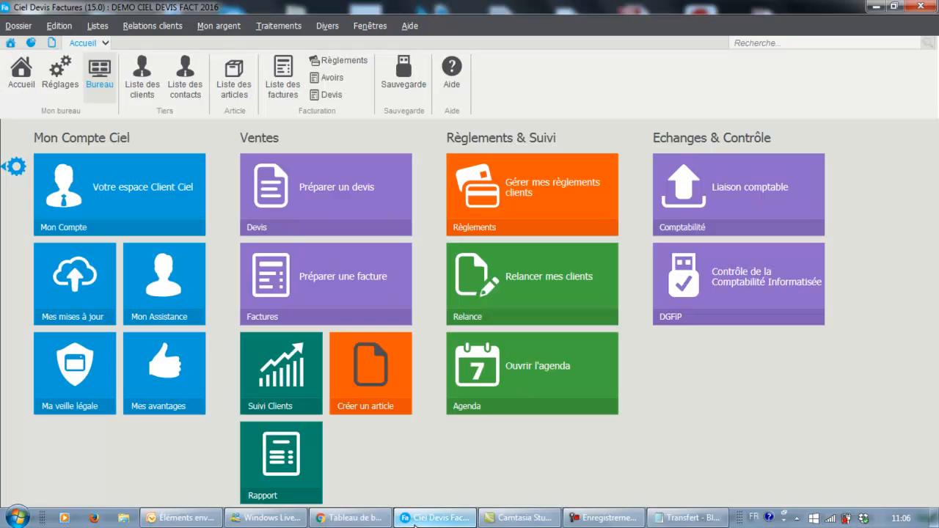
Step: Run the accountant export for all entries, transferring them to the Transfert.txt file on the desktop
{"action": "left_click", "coordinate": [291, 28]}
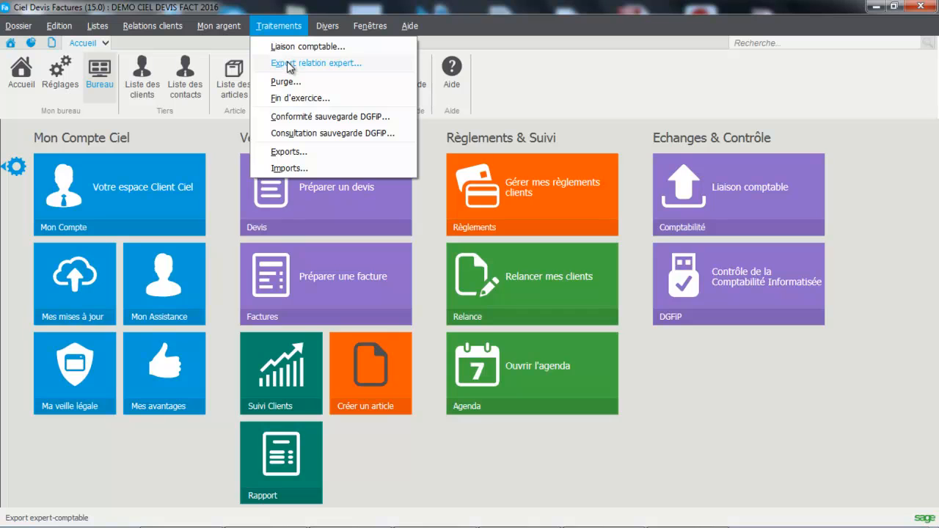
{"action": "left_click", "coordinate": [287, 63]}
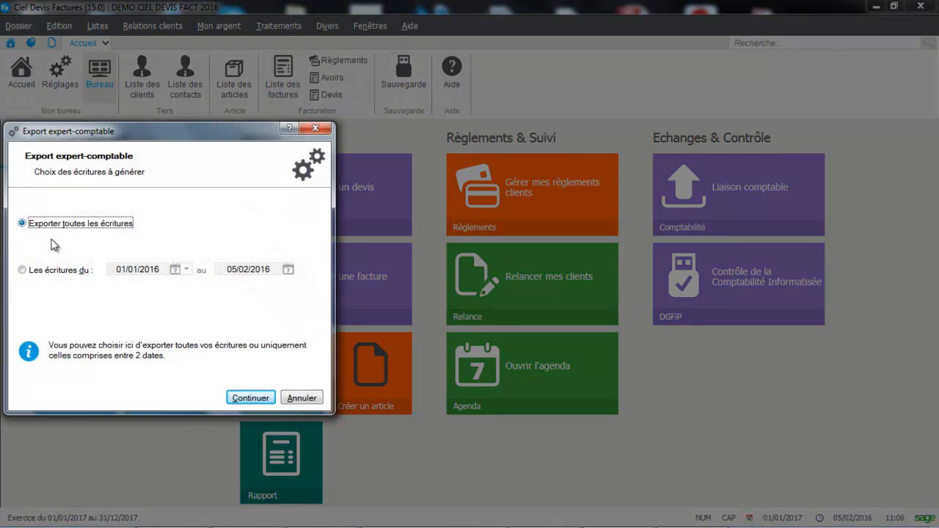
{"action": "left_click", "coordinate": [39, 272]}
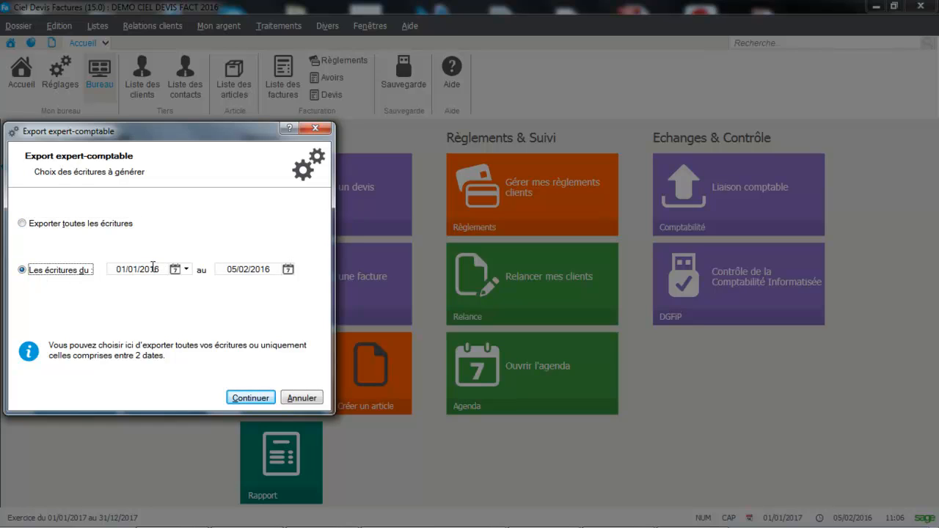
{"action": "left_click", "coordinate": [45, 230]}
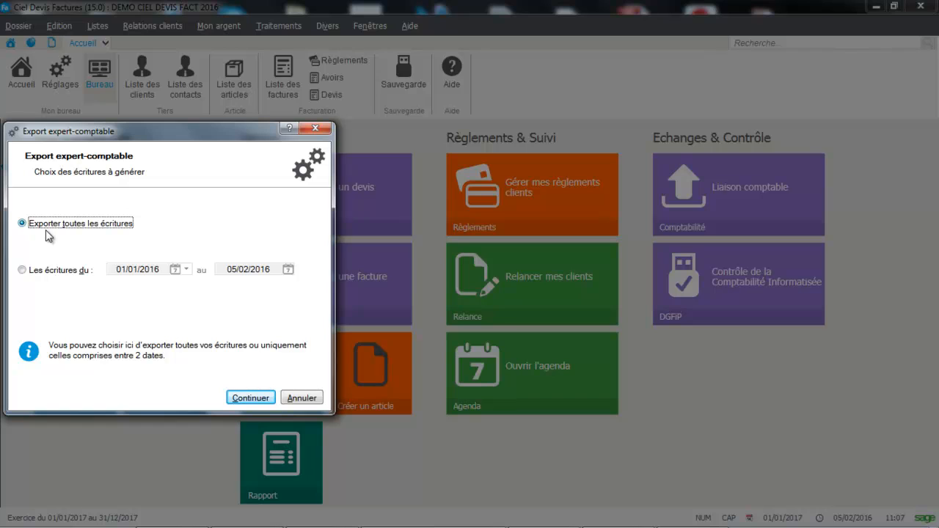
{"action": "left_click", "coordinate": [249, 398]}
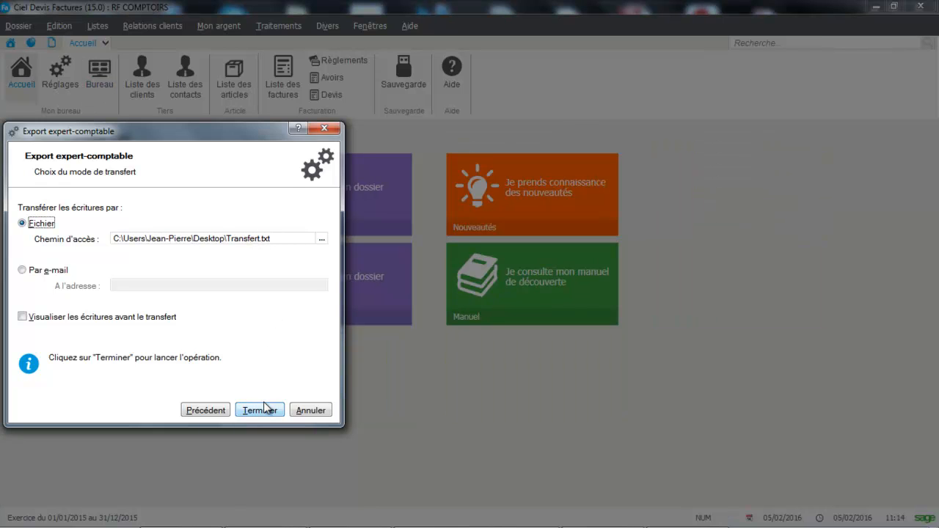
{"action": "left_click", "coordinate": [261, 410]}
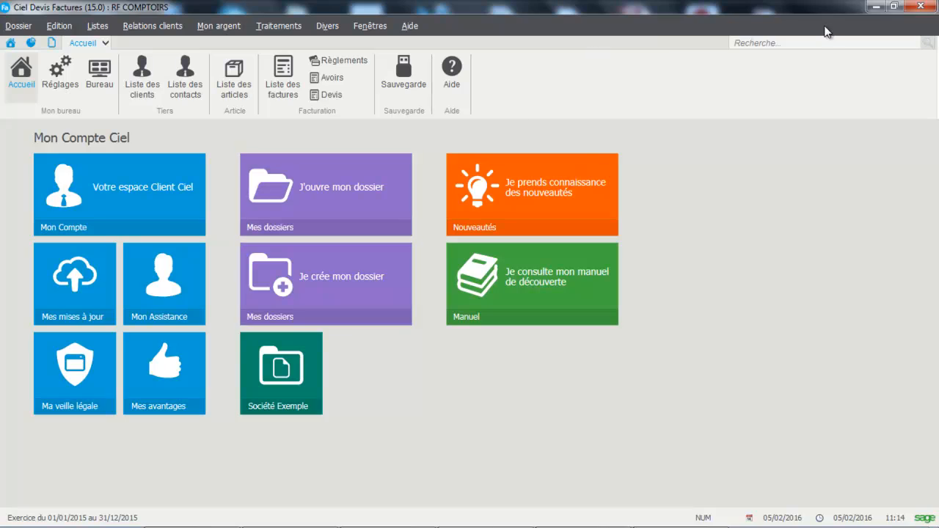
Step: Open the exported Transfert file in Notepad and maximize it to examine the accounting lines
{"action": "left_click", "coordinate": [875, 8]}
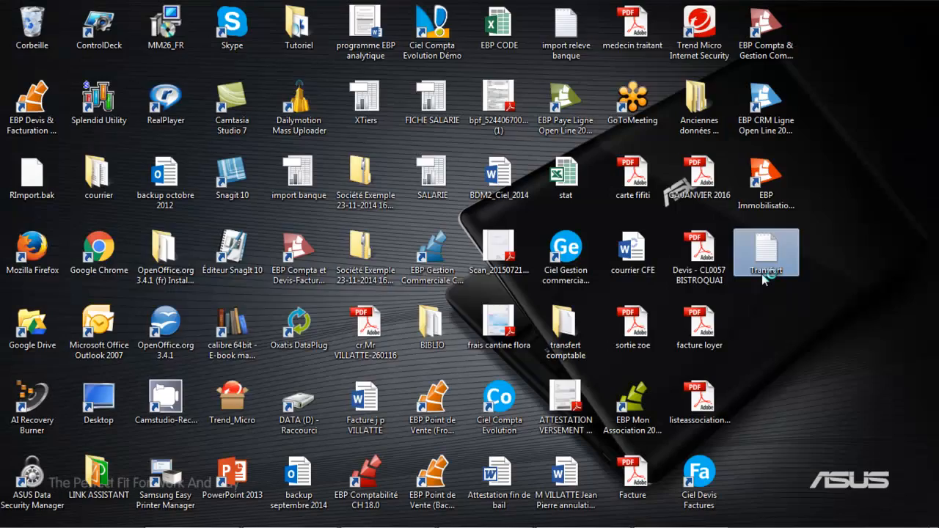
{"action": "double_click", "coordinate": [763, 273]}
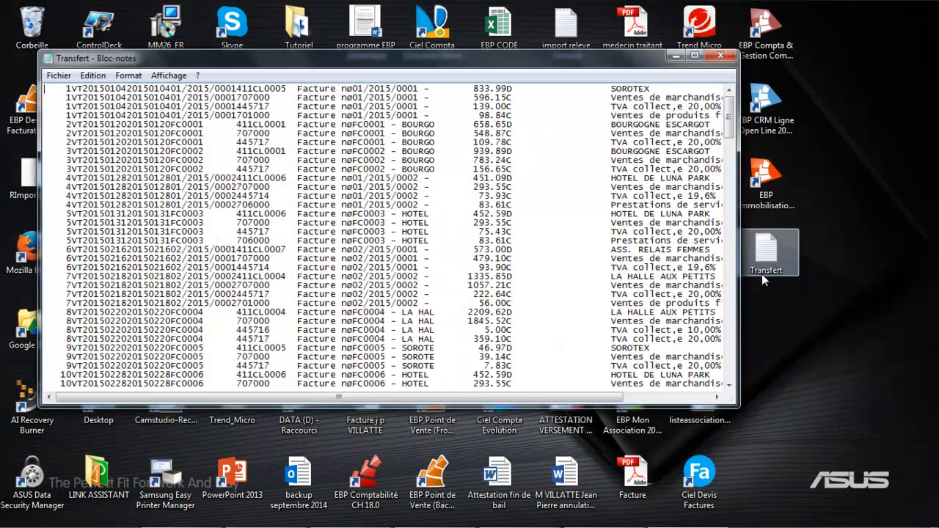
{"action": "left_click", "coordinate": [695, 58]}
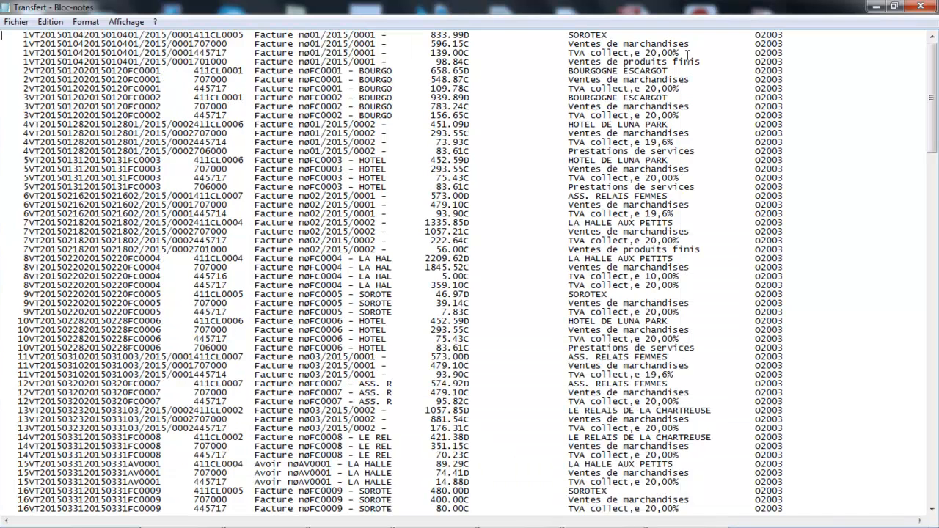